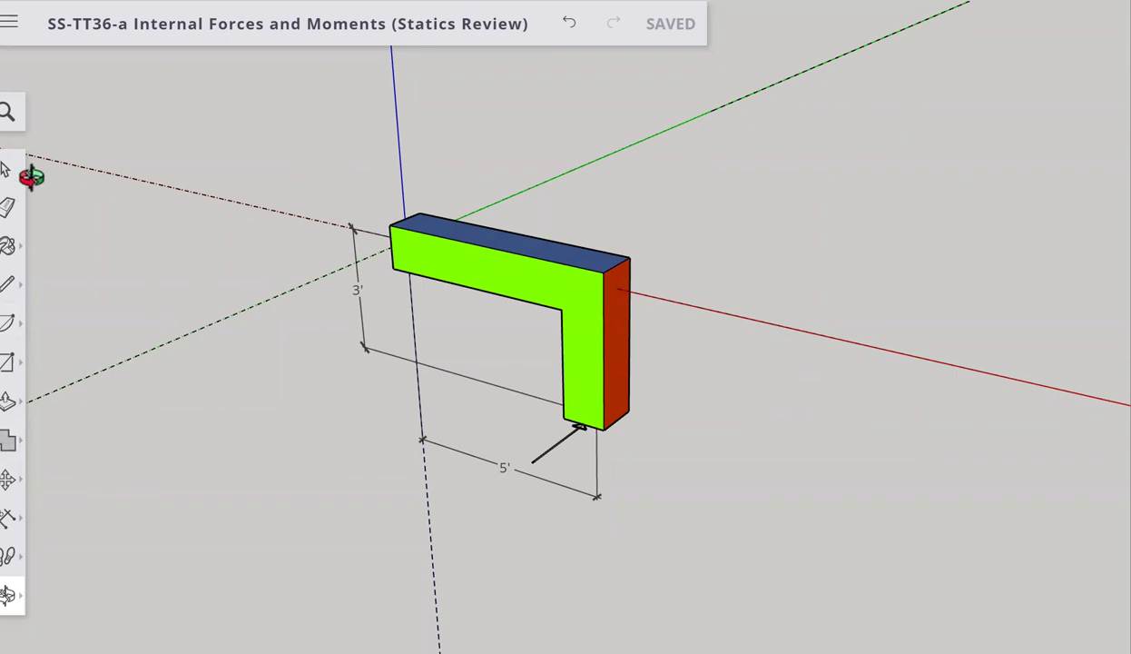
Change the label of the vertical dimension on the L-shaped member to 3"
left_click(14, 186)
left_click(551, 449)
left_click(764, 527)
left_click(363, 334)
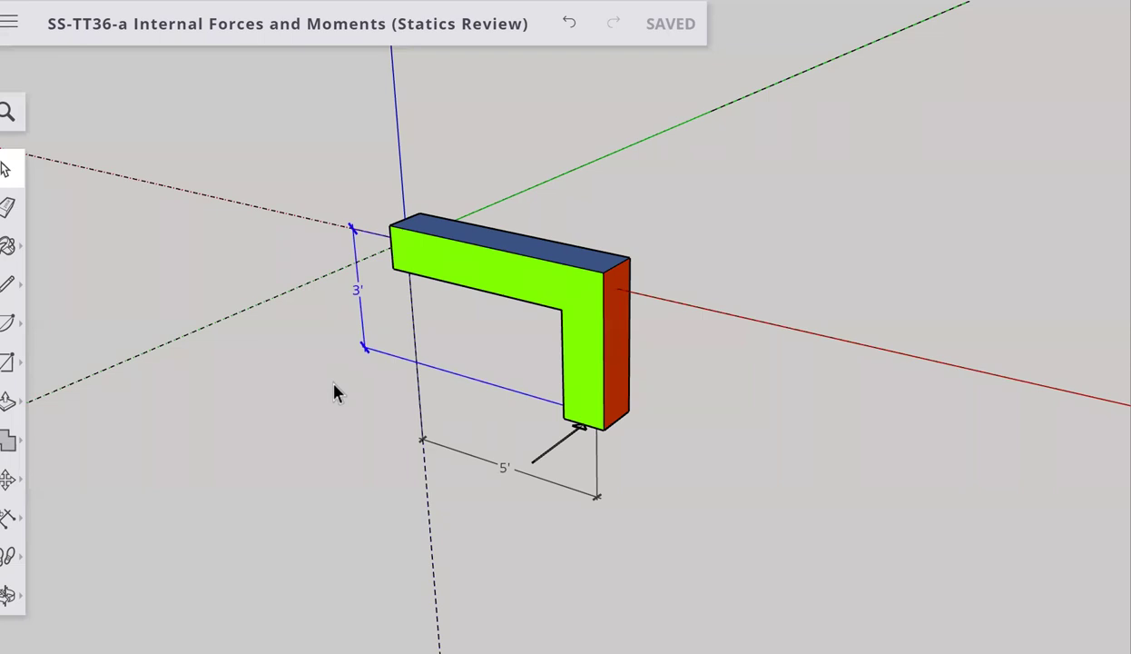
left_click(494, 469)
left_click(861, 546)
double_click(360, 303)
key("ctrl+a")
type("3\"")
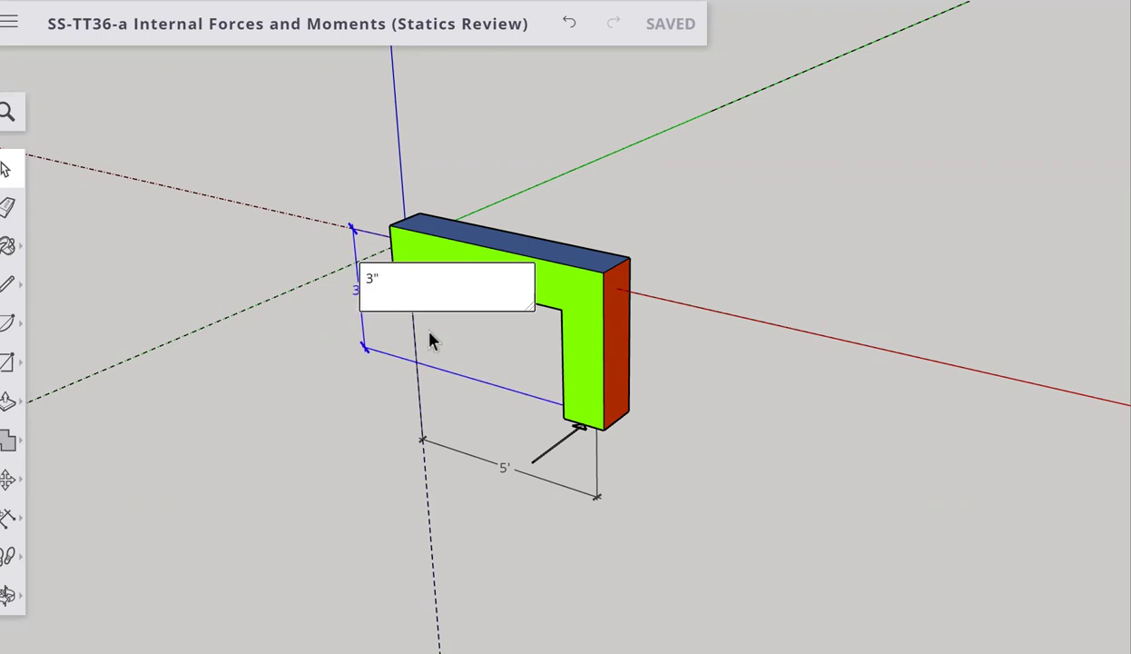
key("Return")
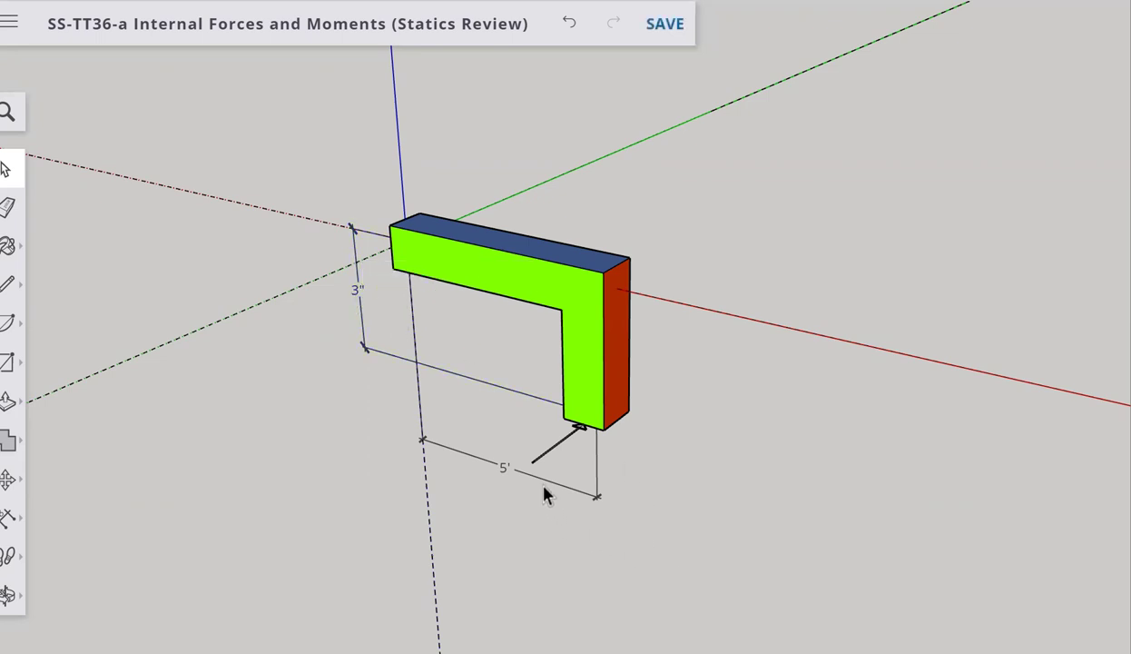
Change the label of the horizontal dimension below the L-shaped member to 5"
double_click(503, 478)
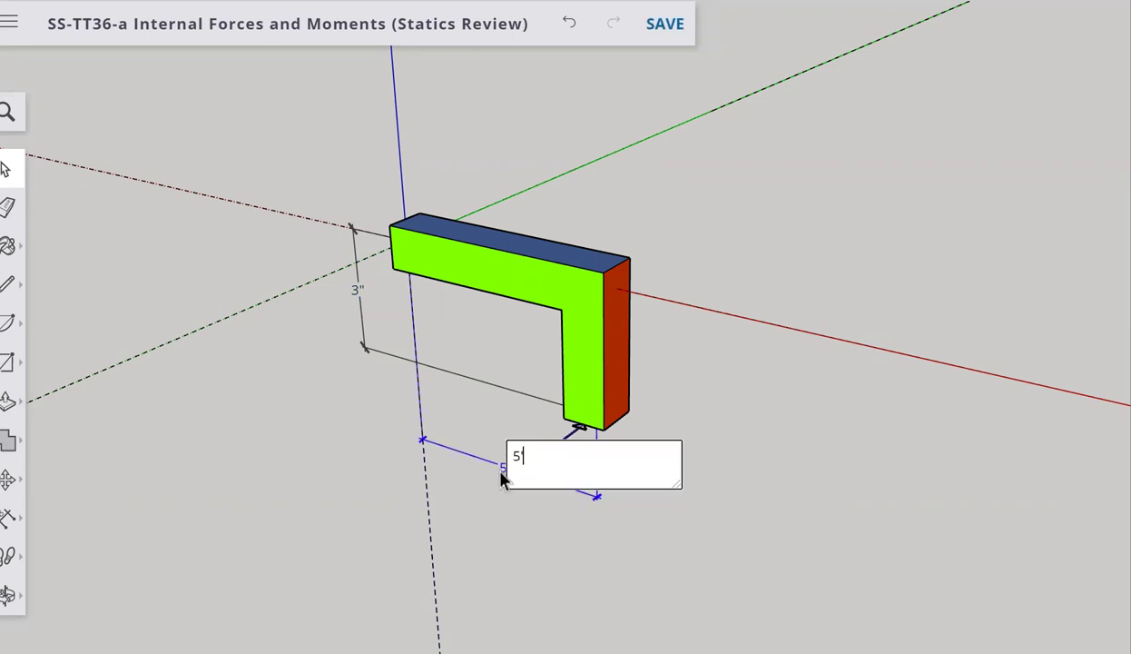
double_click(518, 464)
type("5\"")
key("Return")
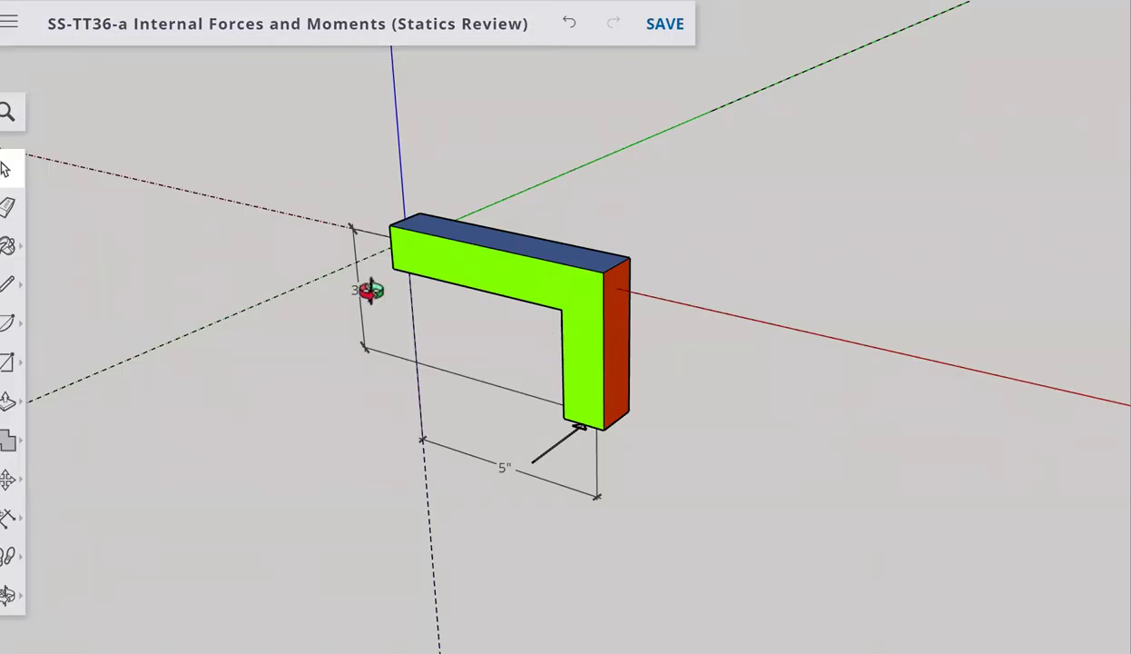
middle_click_drag(370, 291, 401, 391)
scroll(408, 318, "up", 3)
scroll(408, 318, "up", 2)
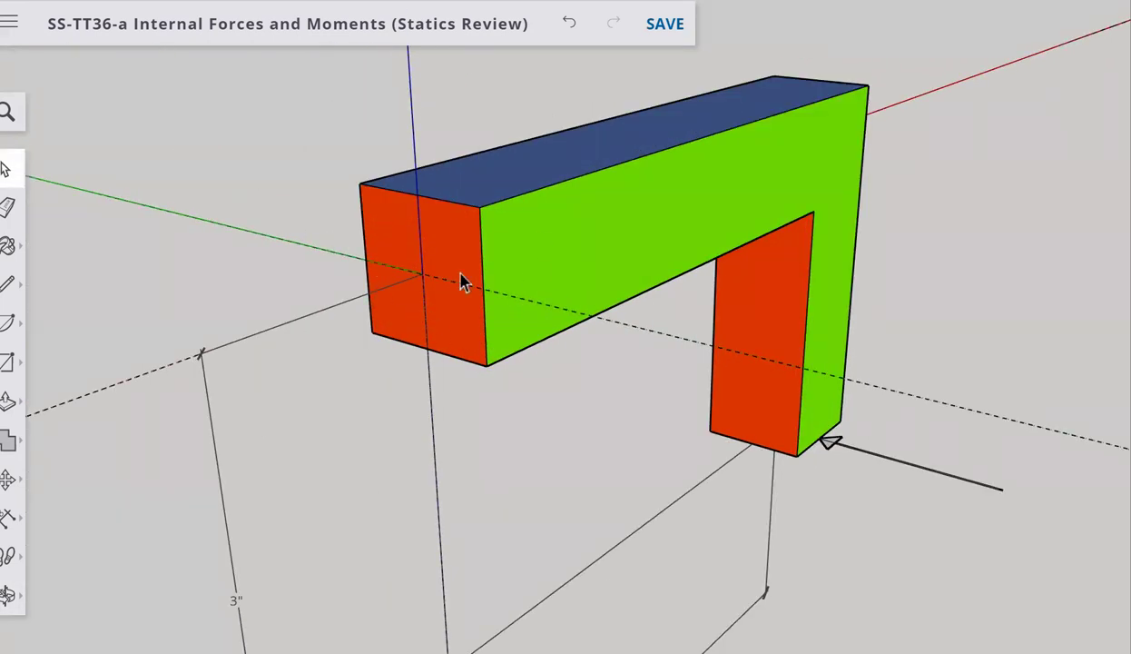
left_click(7, 170)
double_click(607, 191)
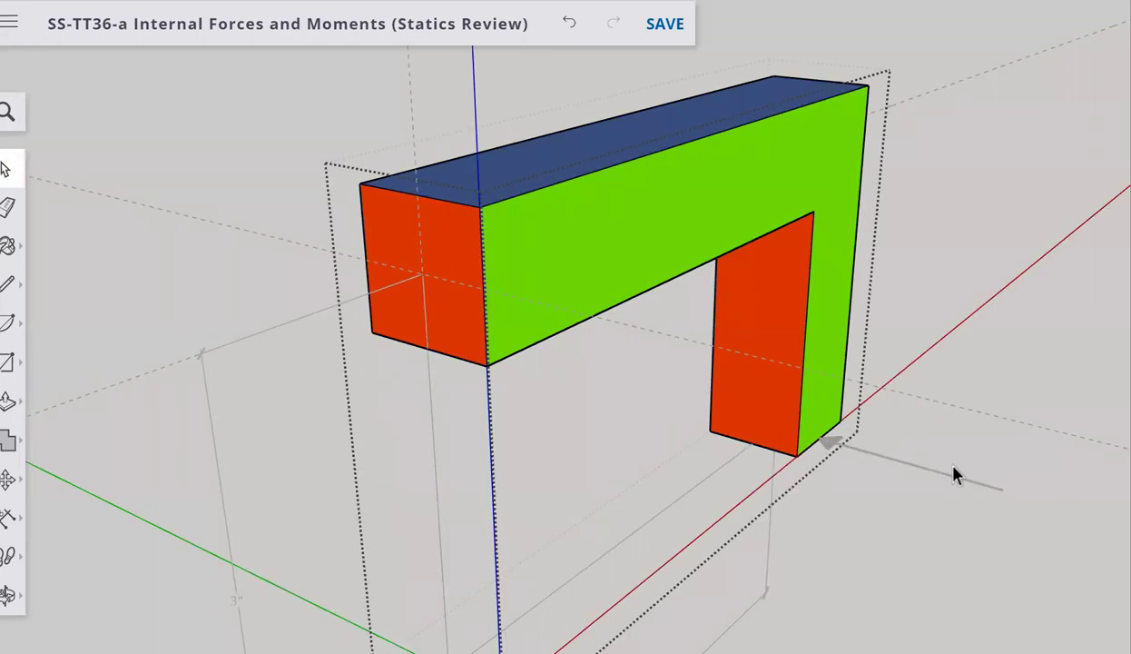
left_click(982, 316)
Try to rotate the whole L-shaped member about the red axis, pivoting at the origin on the cut face
left_click(780, 189)
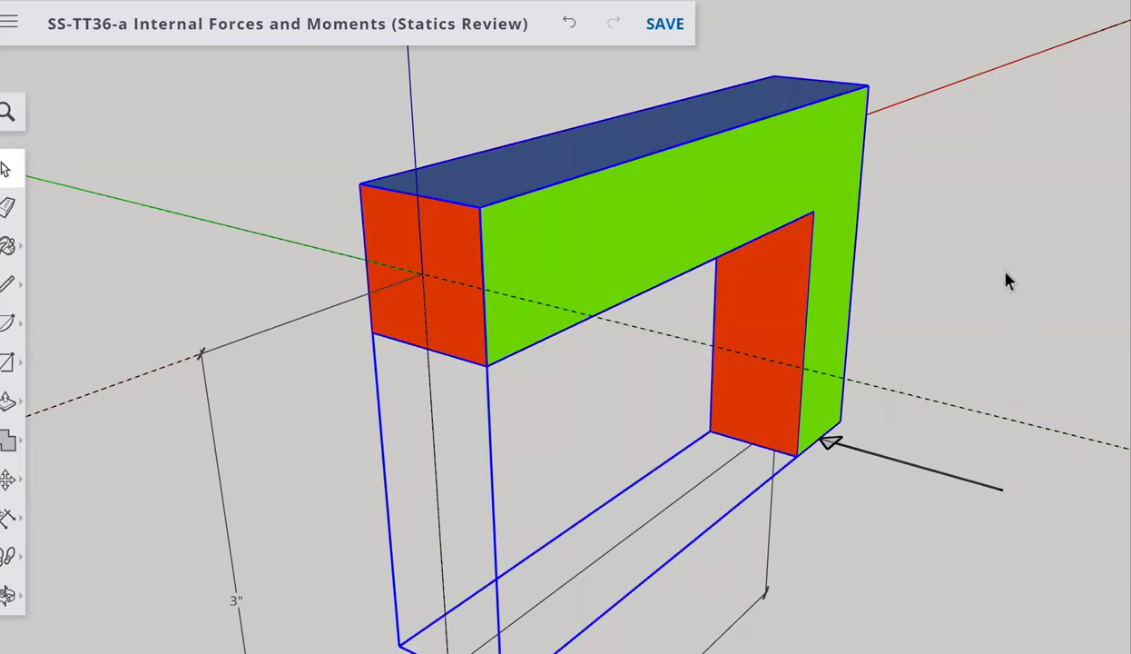
scroll(1007, 280, "down", 3)
middle_click_drag(1005, 277, 458, 330)
scroll(371, 201, "down", 3)
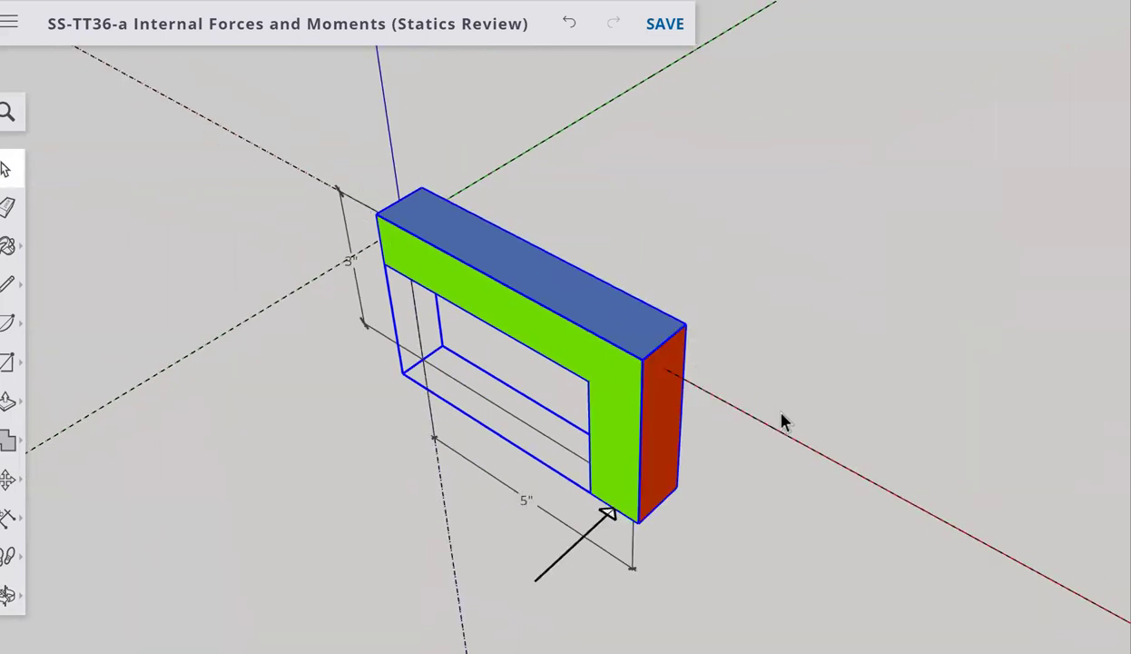
middle_click_drag(311, 359, 355, 428)
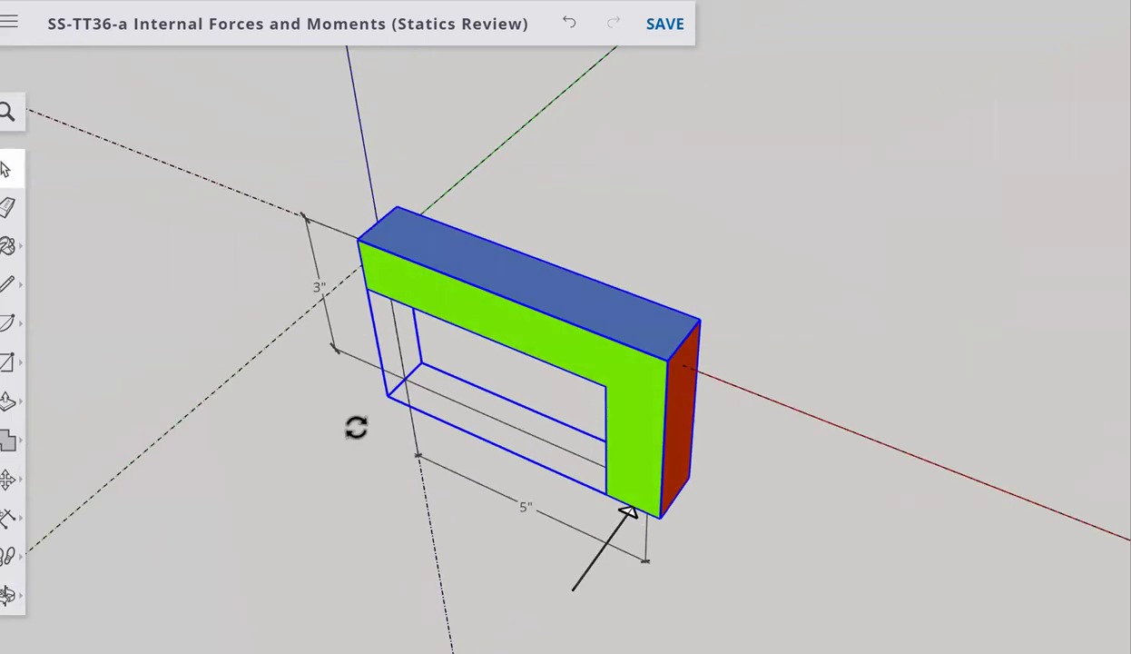
key("q")
middle_click_drag(813, 384, 947, 358)
key("Right")
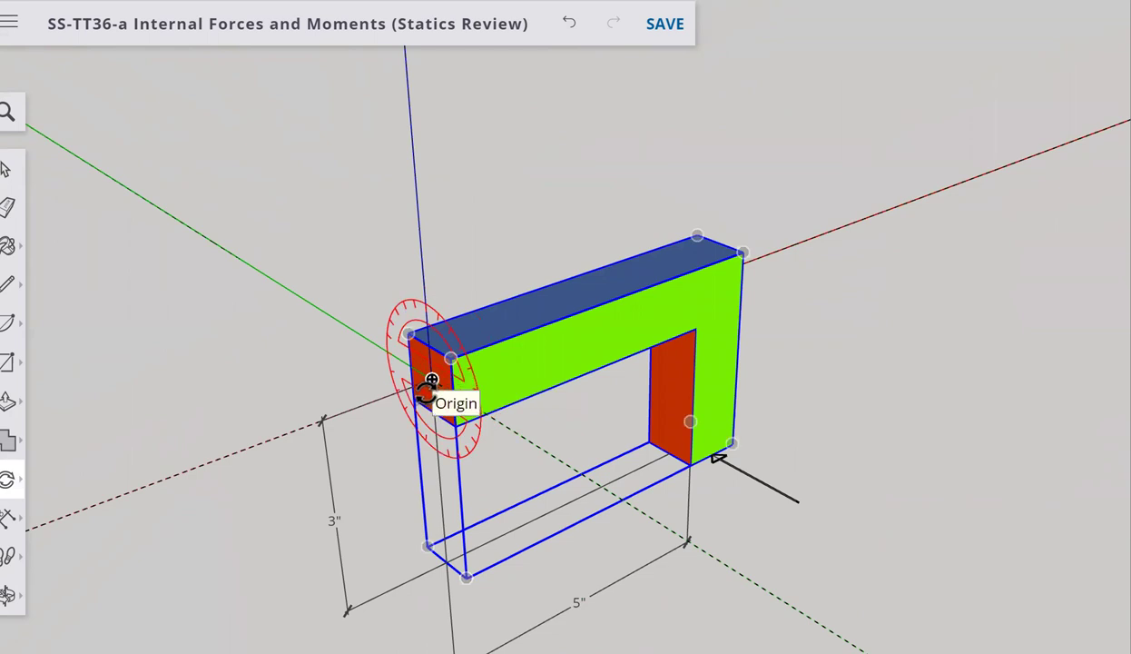
left_click(432, 380)
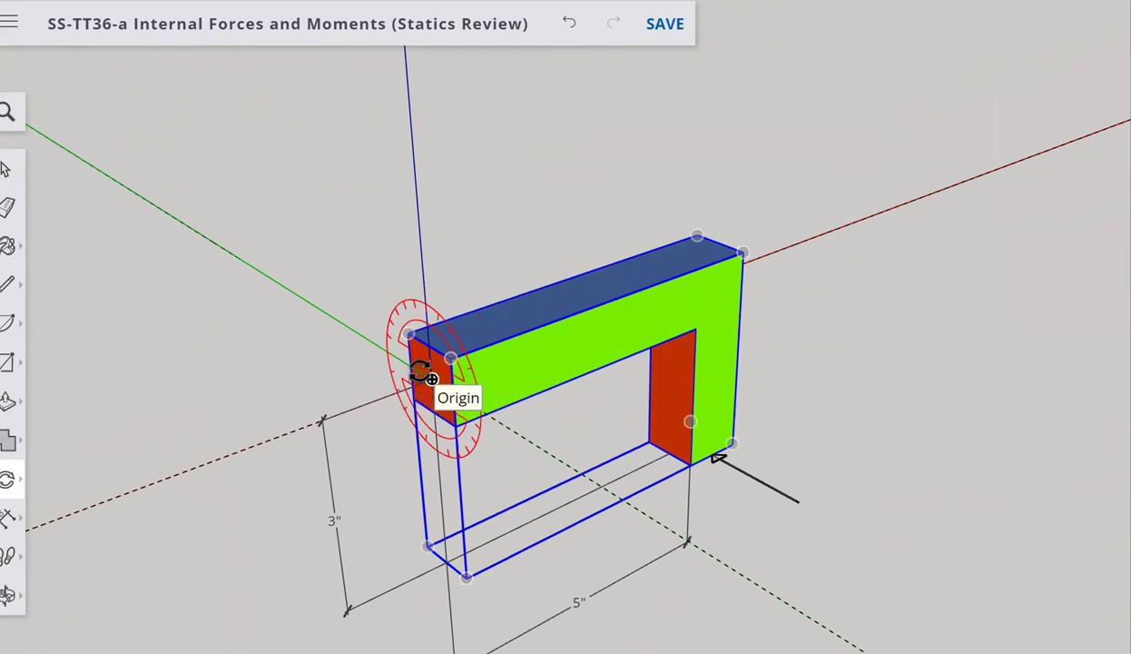
left_click(289, 290)
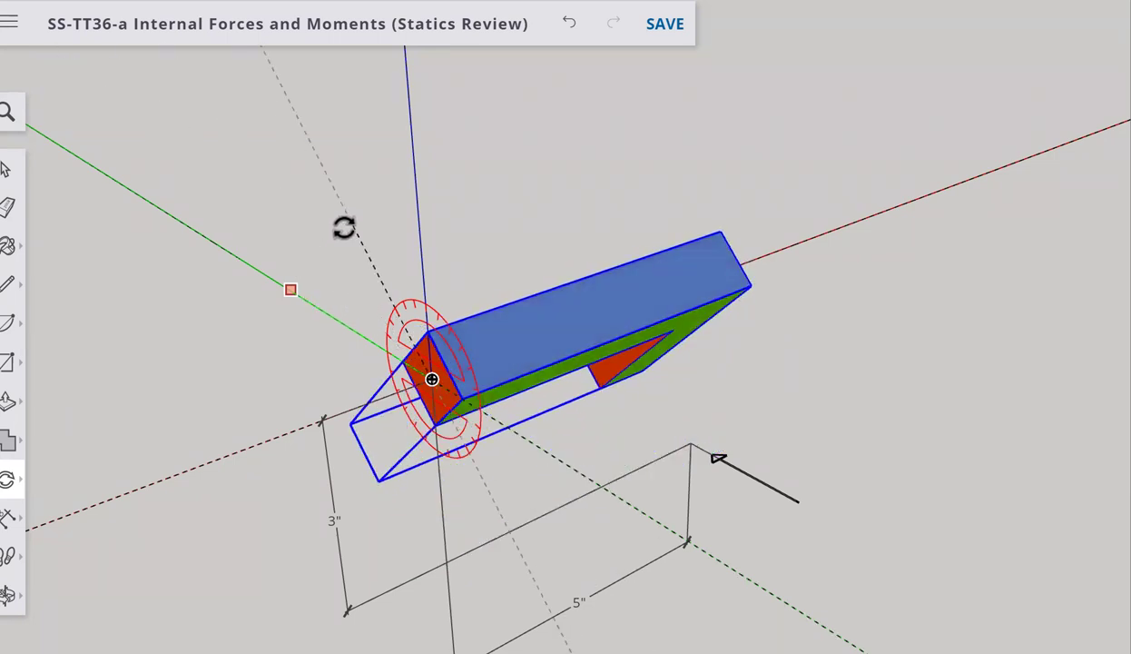
left_click(344, 227)
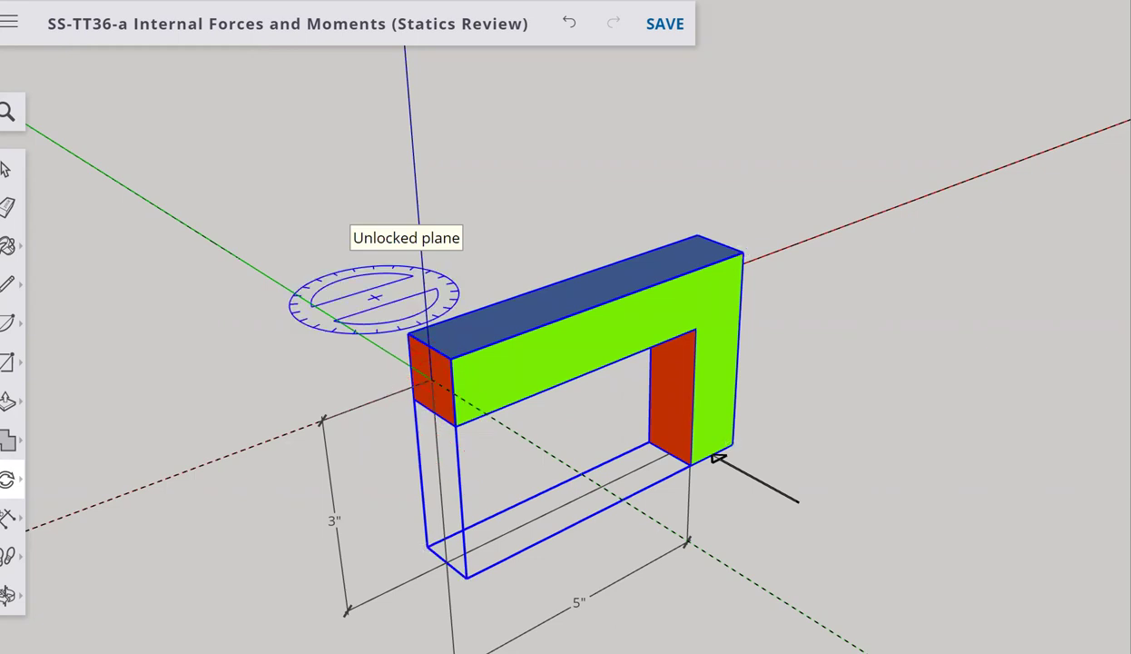
key("space")
left_click(434, 440)
Select the L-shaped member again and rotate it about the red axis through the origin to demonstrate twisting at the cut face
scroll(434, 439, "up", 4)
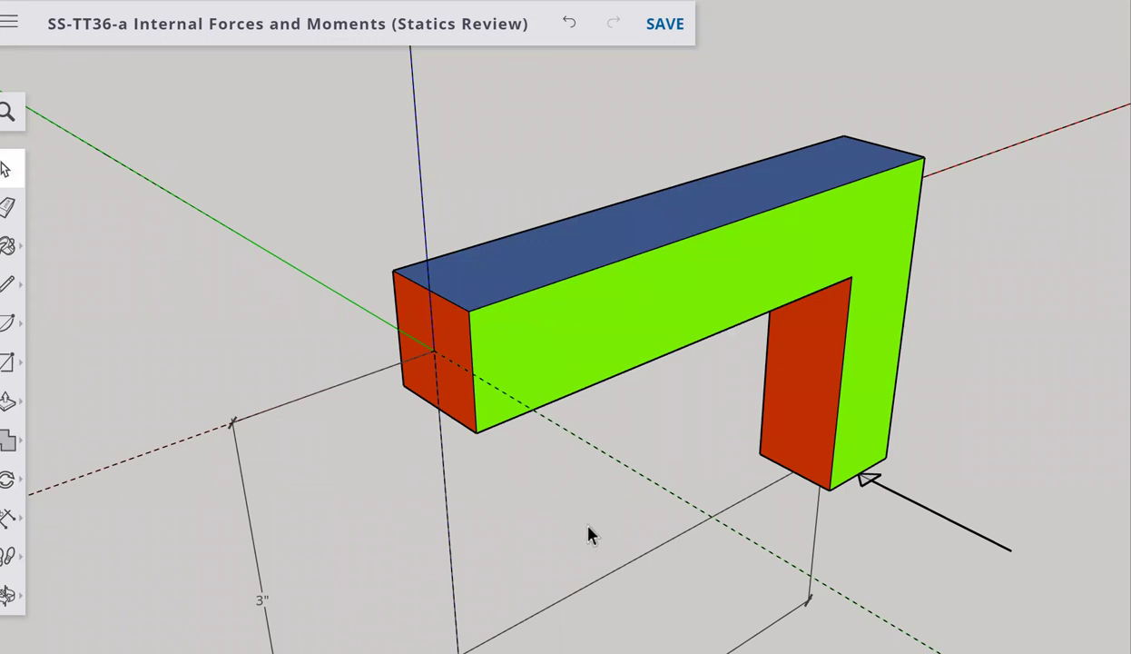
middle_click_drag(588, 531, 566, 499)
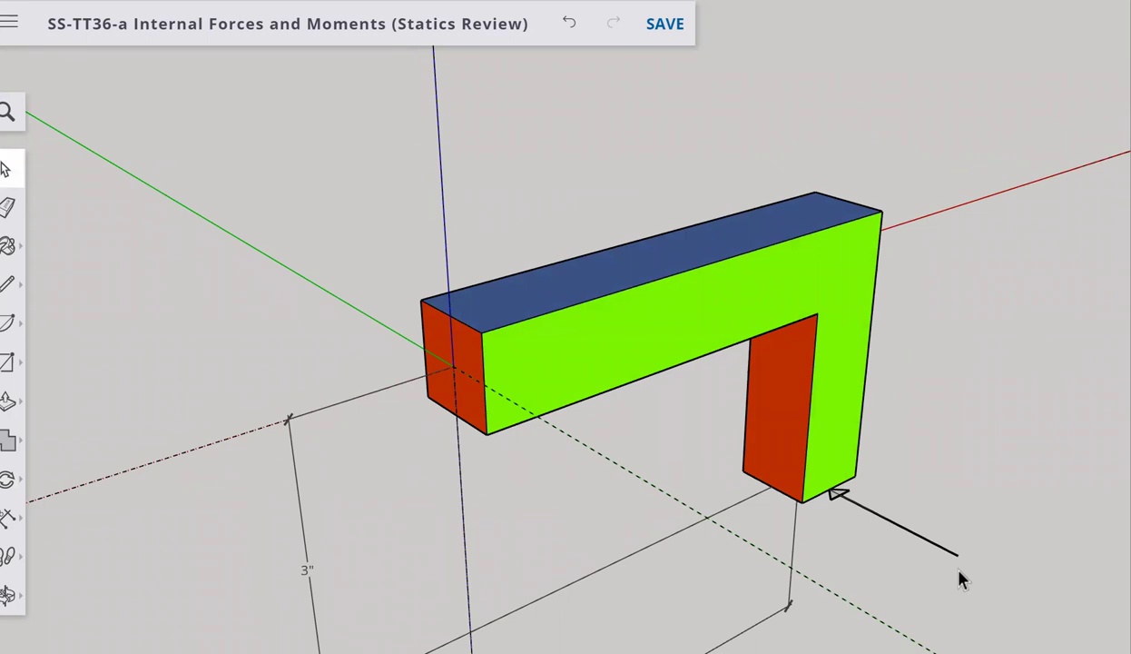
left_click(652, 370)
key("q")
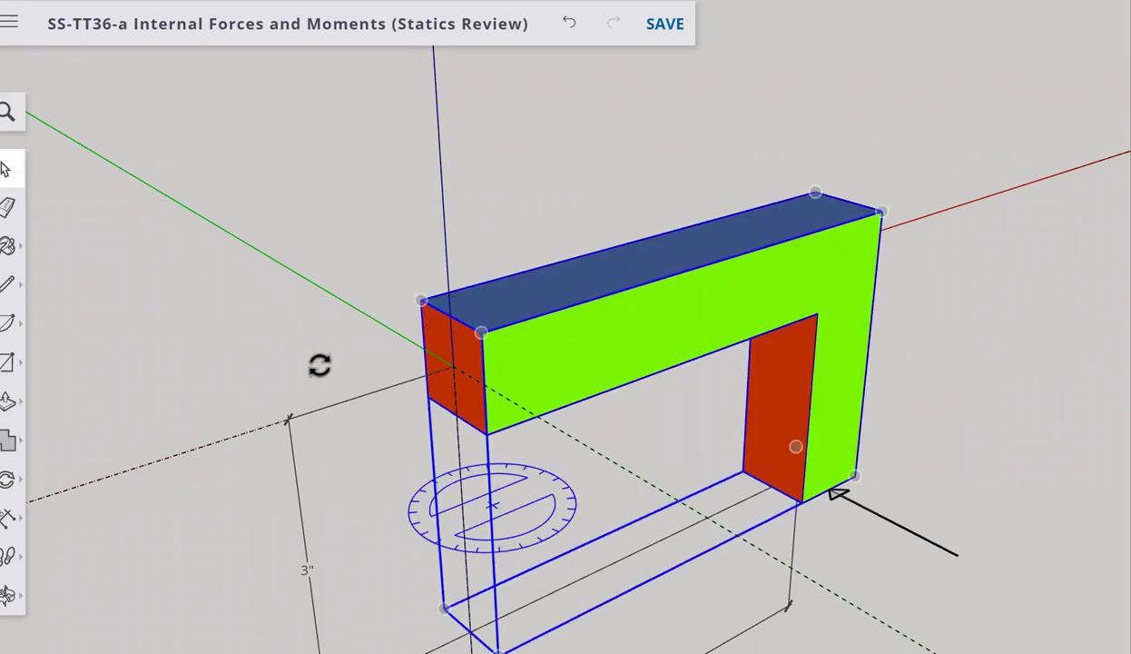
left_click(453, 366)
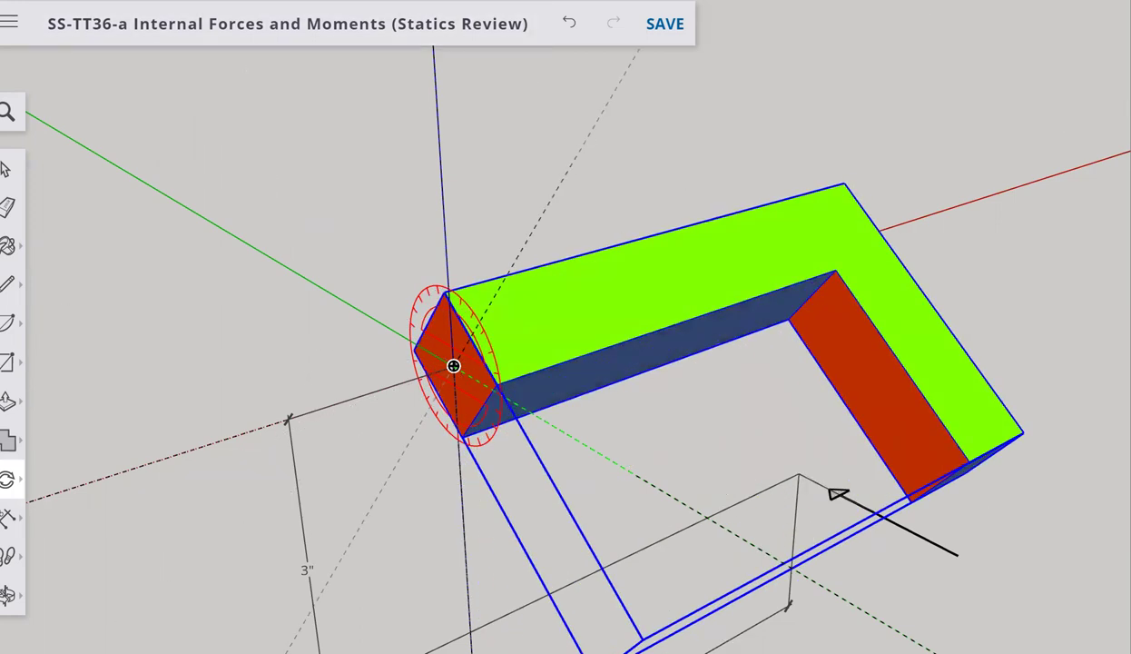
left_click(265, 73)
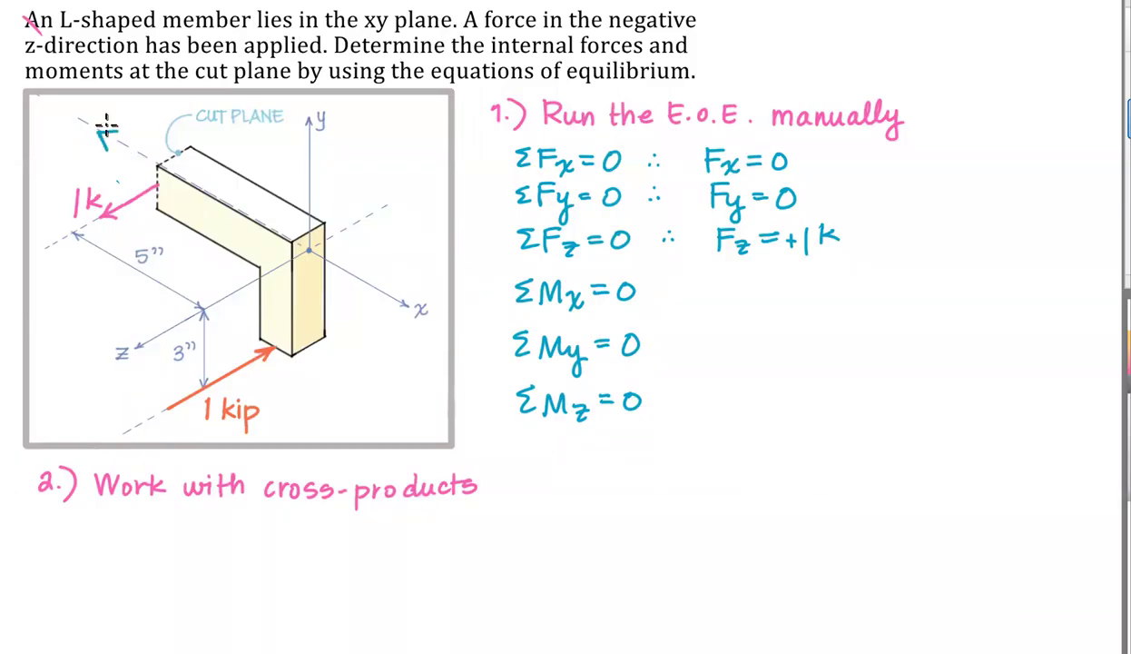
Lasso the handwritten force and moment equilibrium equations and lift them onto a separate layer
key("ctrl+l")
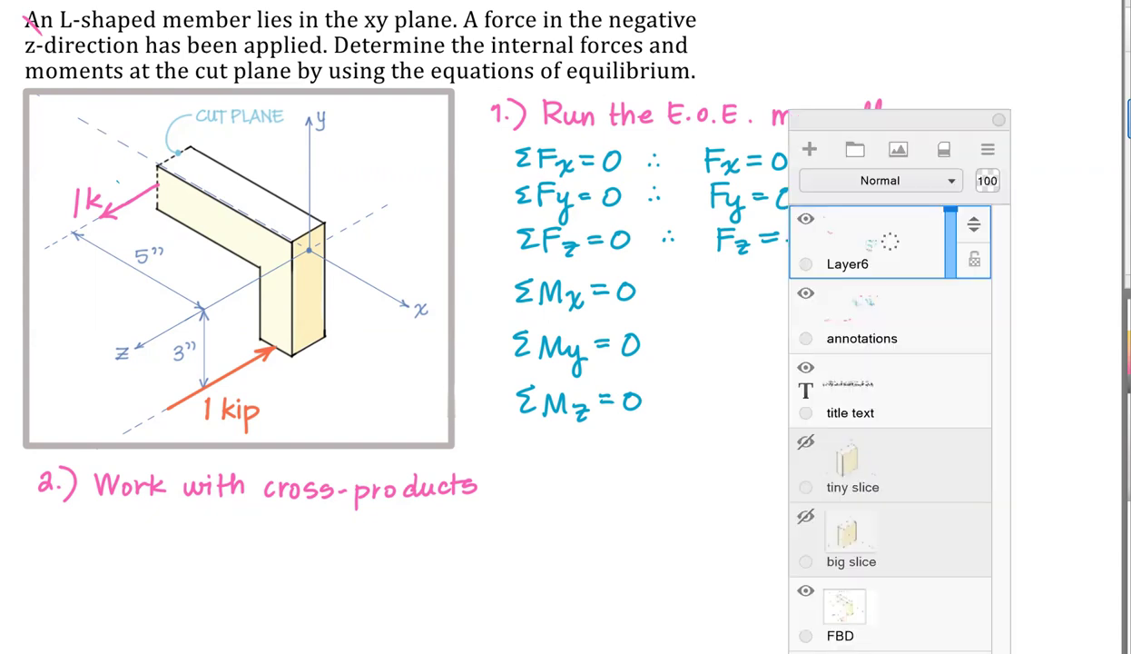
key("m")
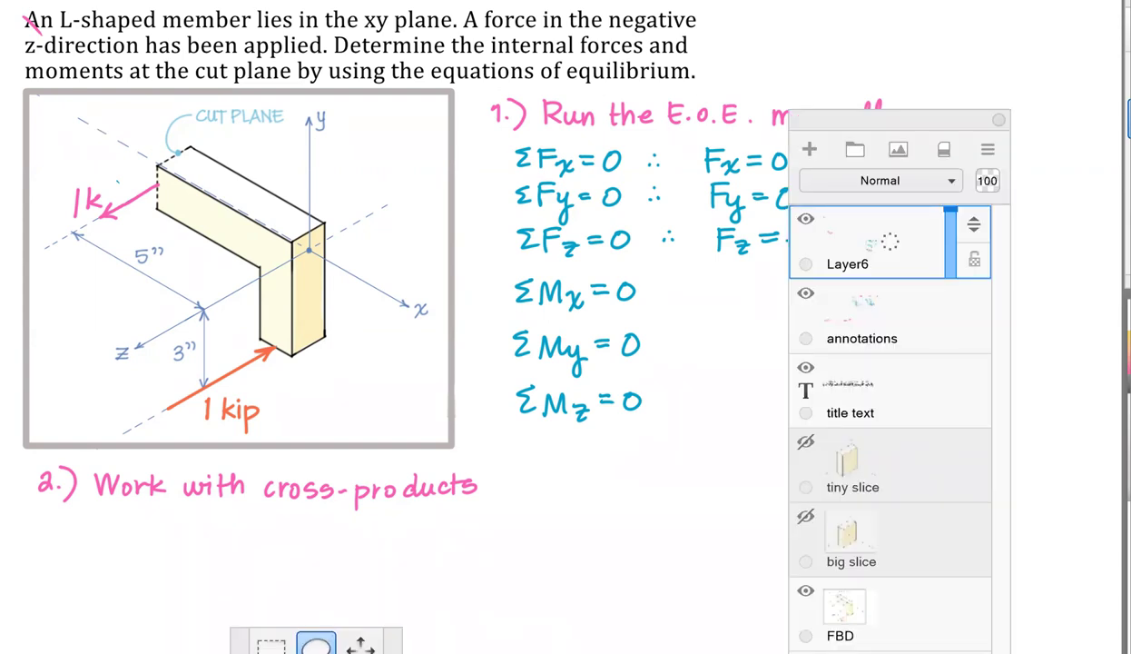
mouse_move(481, 398)
left_mouse_down()
mouse_move(808, 490)
mouse_move(1036, 363)
mouse_move(1013, 205)
mouse_move(492, 404)
mouse_move(482, 399)
mouse_move(503, 141)
left_mouse_up()
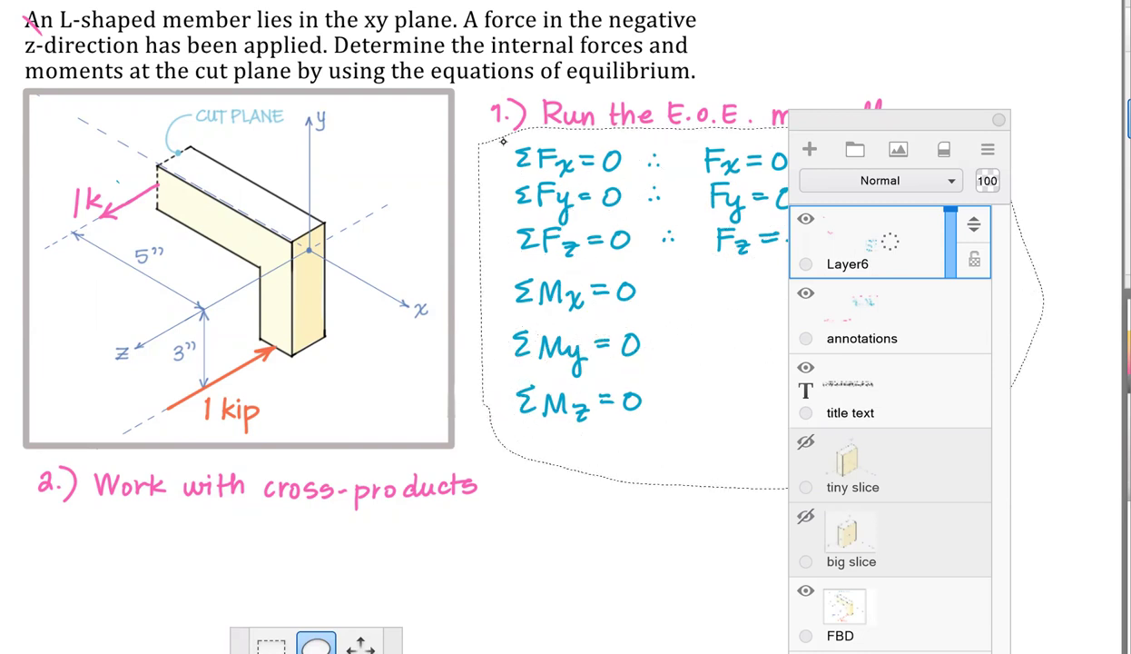
key("v")
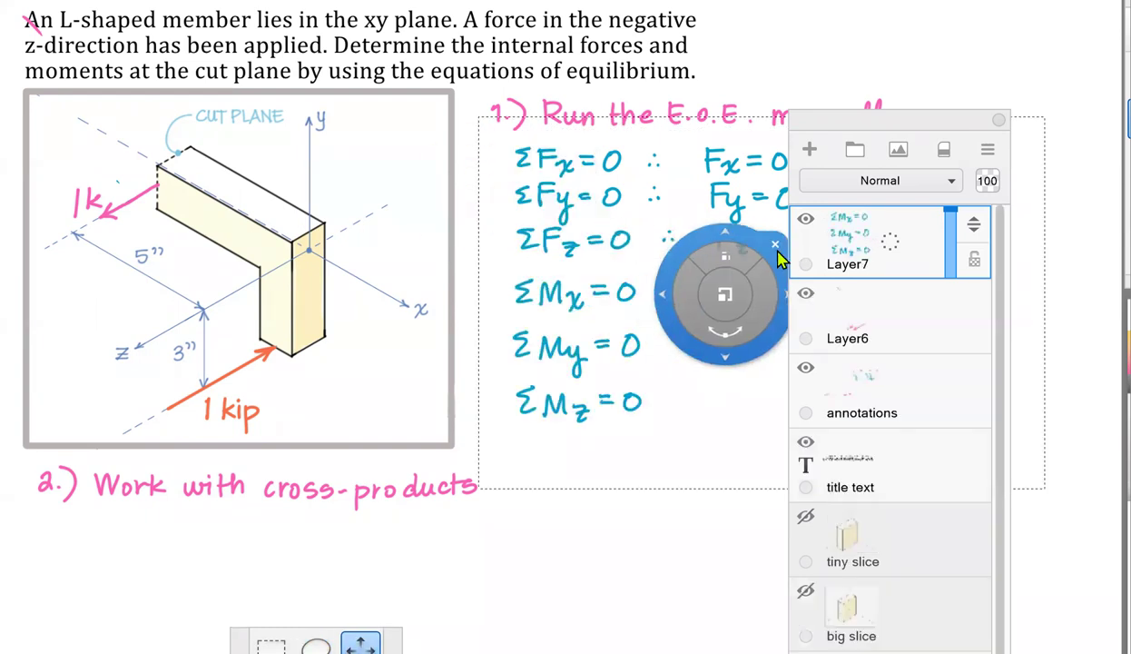
left_click(776, 245)
Move the new equations layer beneath Layer6 and merge it with the annotations layer below
left_click(939, 323)
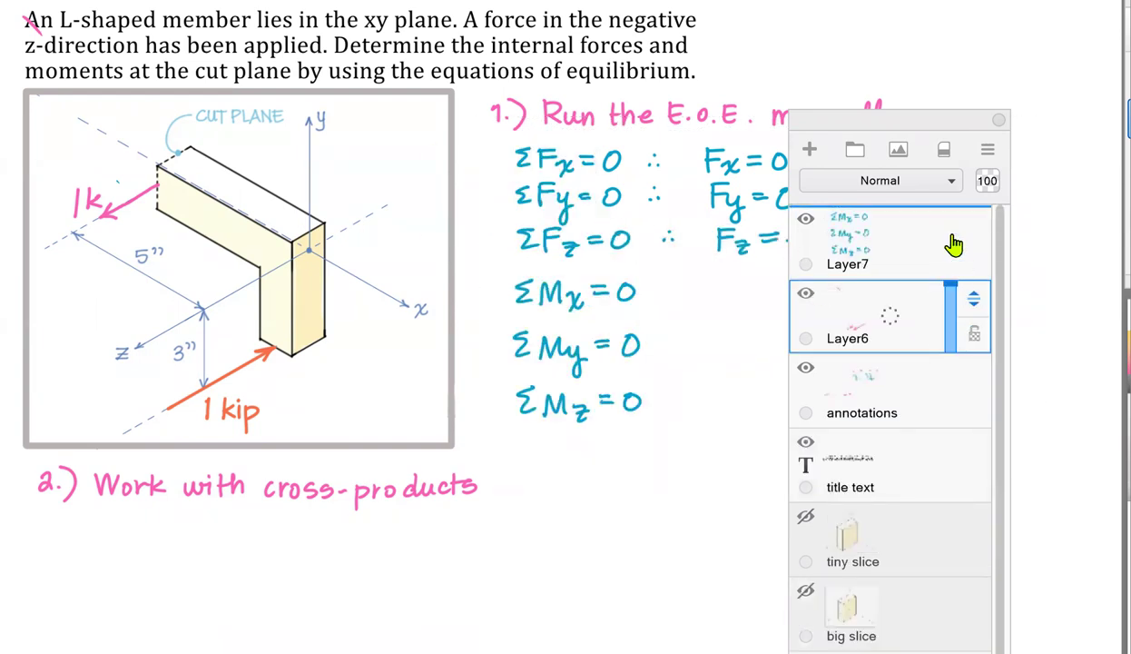
left_click_drag(953, 243, 934, 378)
left_click(890, 316)
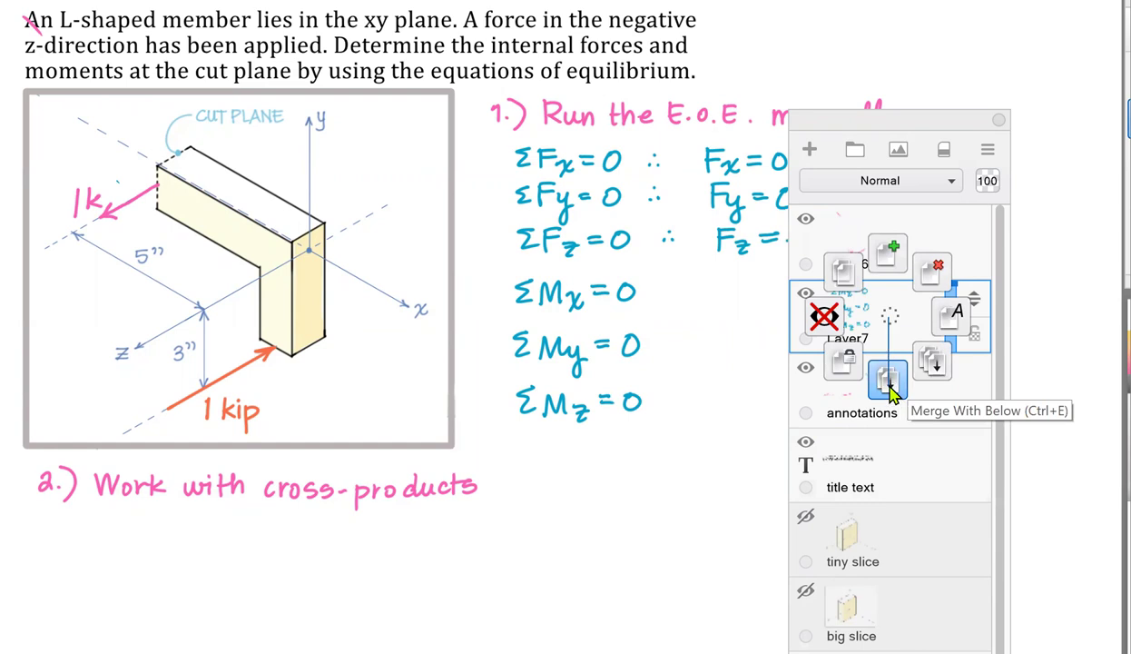
left_click(890, 385)
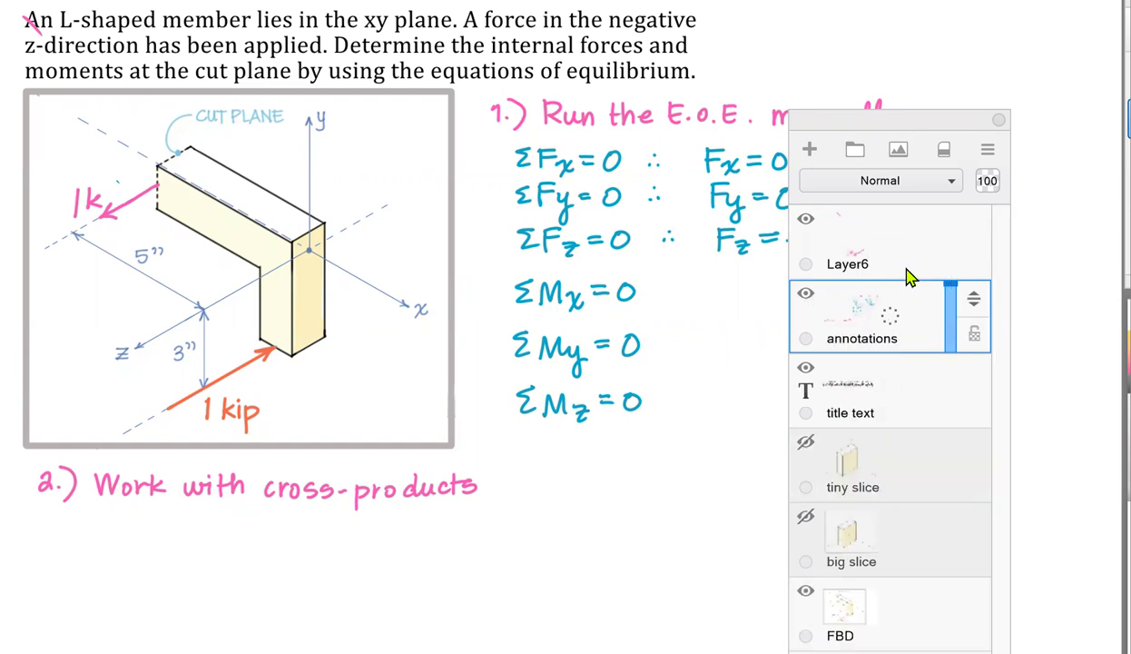
Make Layer6 active, hide and show it again to check its contents, and close the layer list
left_click(901, 252)
left_click(805, 227)
left_click(805, 219)
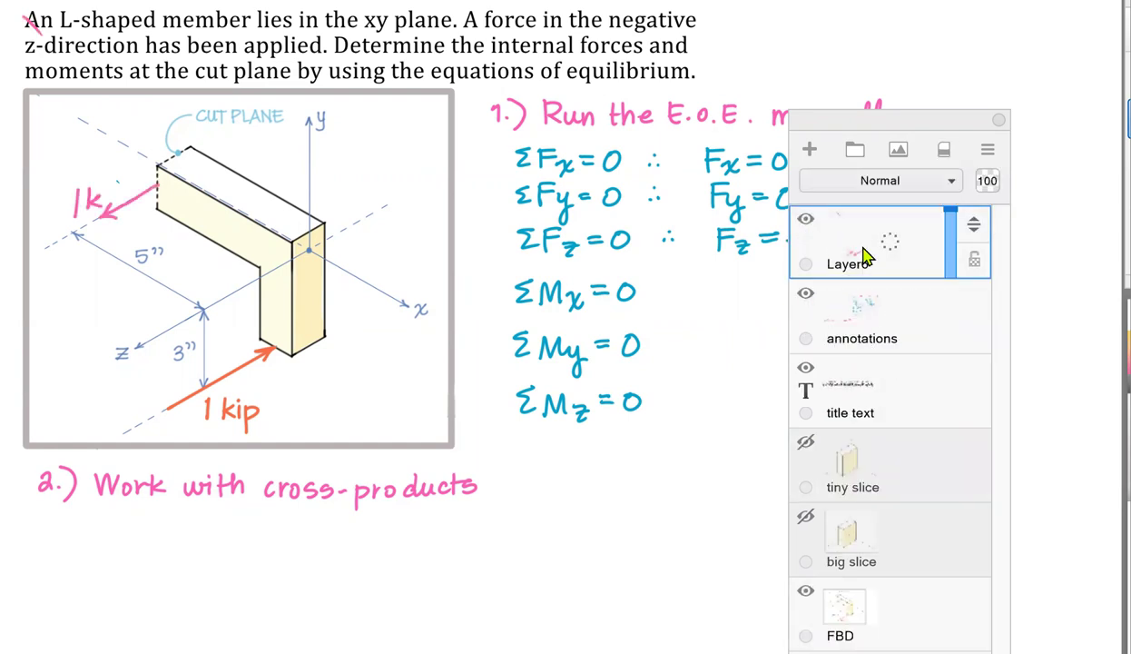
left_click(998, 118)
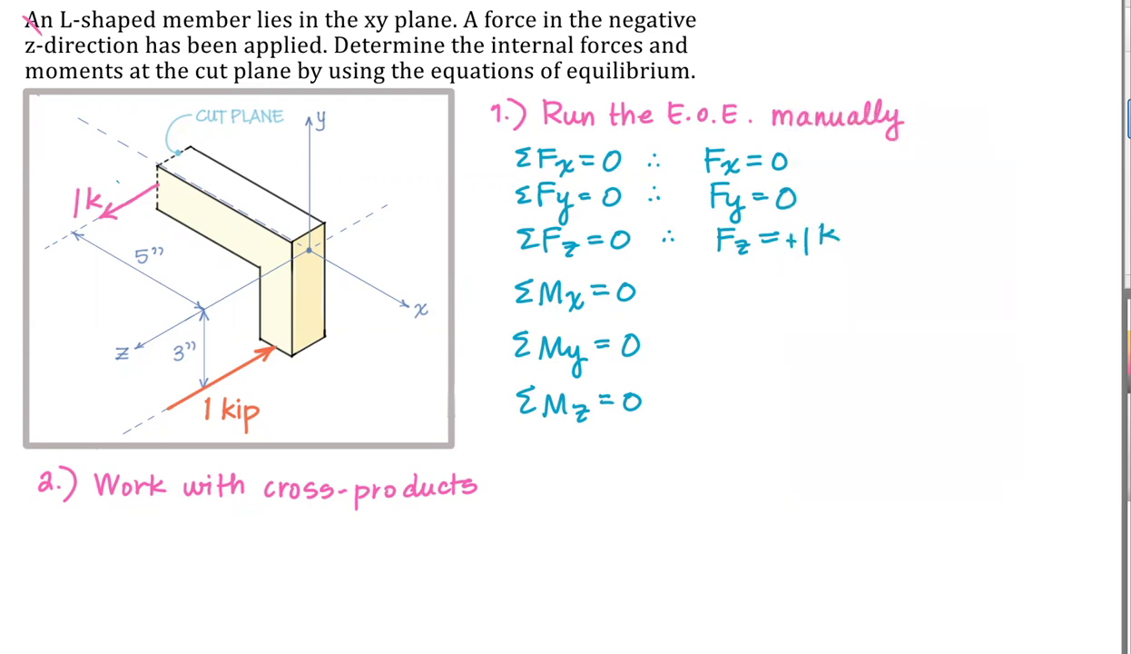